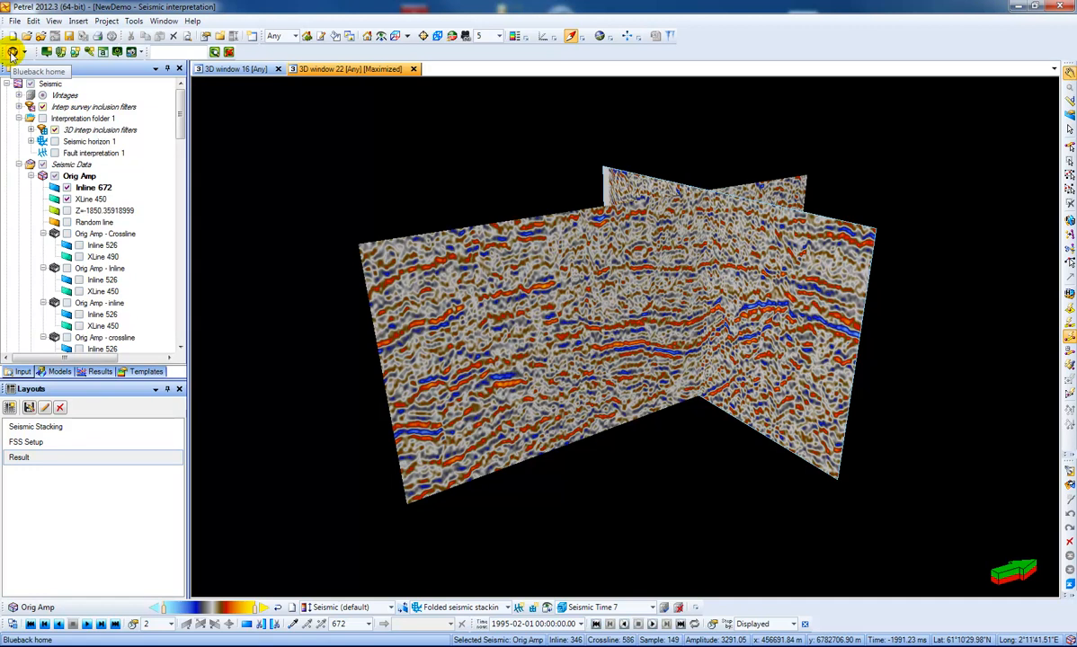
Step: Open the Seismic stacking tool from the Geophysics toolbox in Blueback home, filtering the tool list with "seismic sta"
left_click(13, 52)
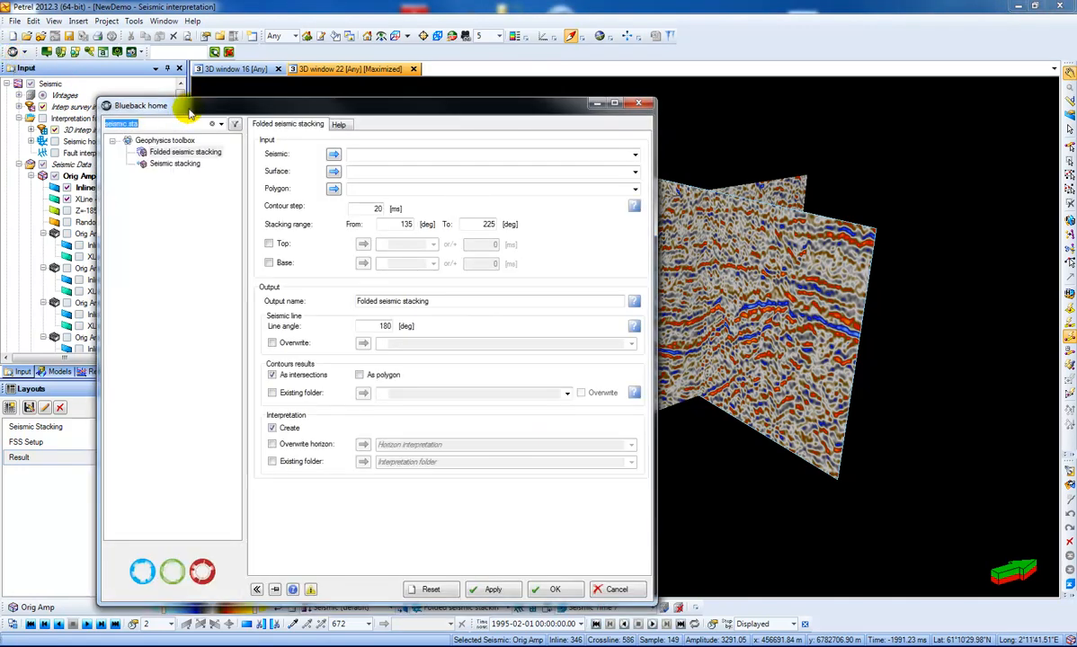
left_click(211, 124)
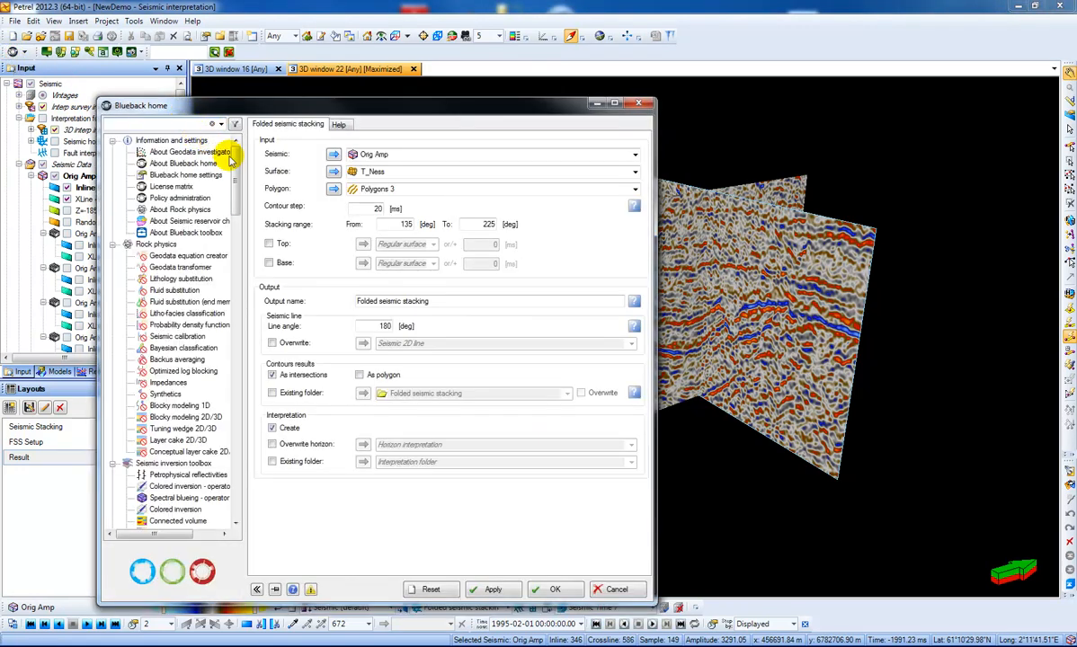
scroll(236, 178, "down", 1)
scroll(236, 178, "down", 3)
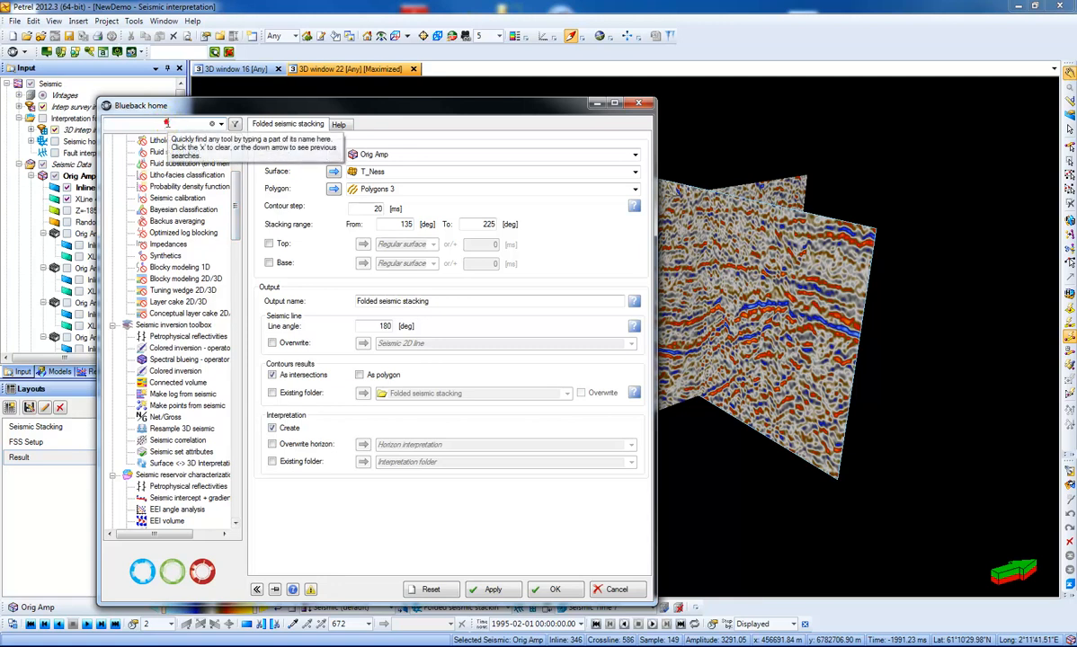
left_click(167, 123)
type("seismic sta")
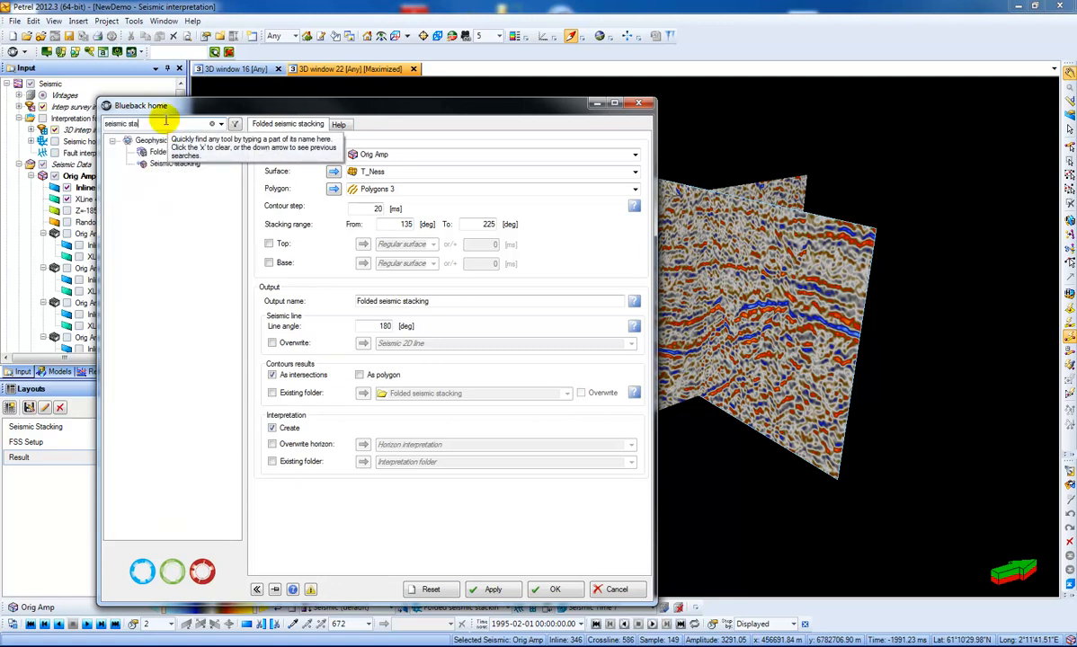
left_click(169, 164)
double_click(171, 164)
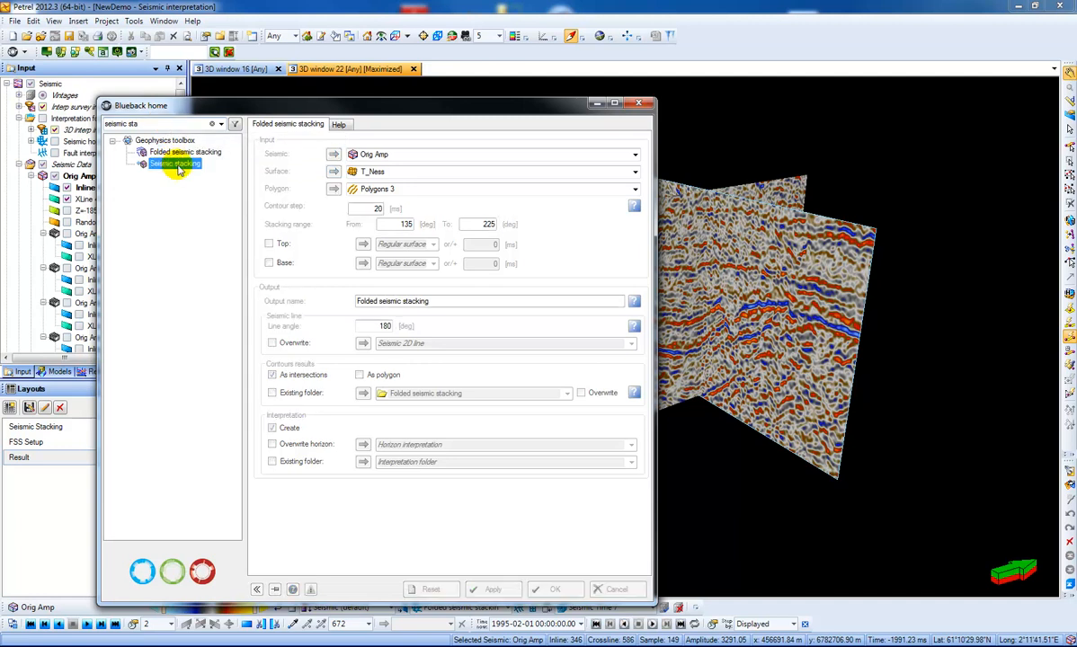
left_click_drag(407, 110, 571, 94)
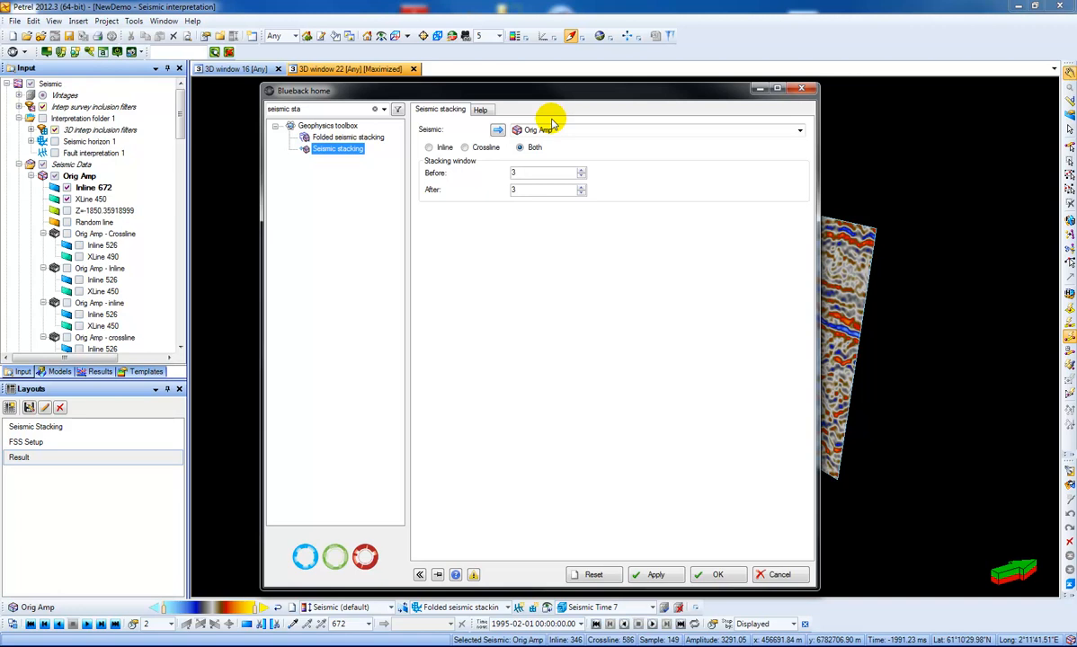
Step: Consult the Seismic stacking help, and run the stacking on Orig Amp in both directions with a window of 3 before and 3 after
left_click(480, 109)
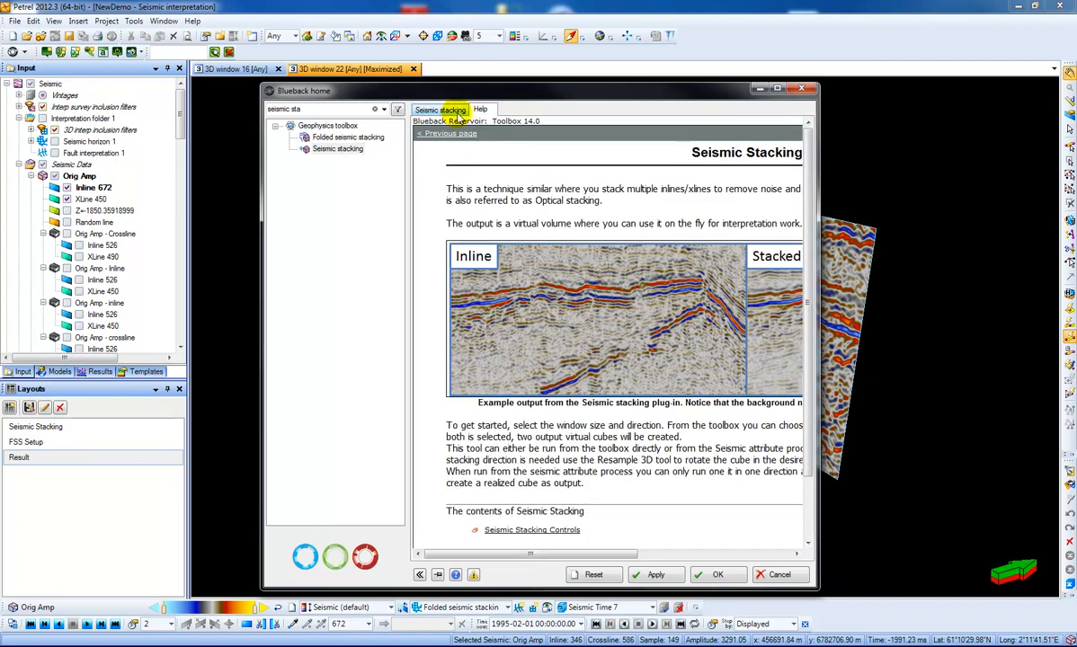
left_click(450, 111)
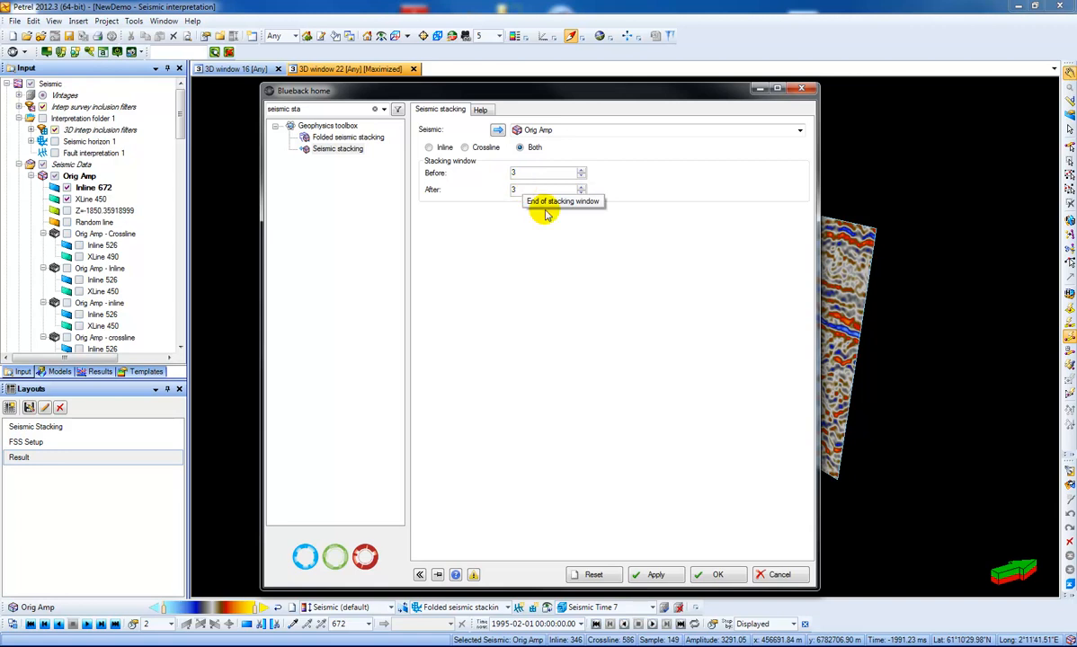
left_click(720, 575)
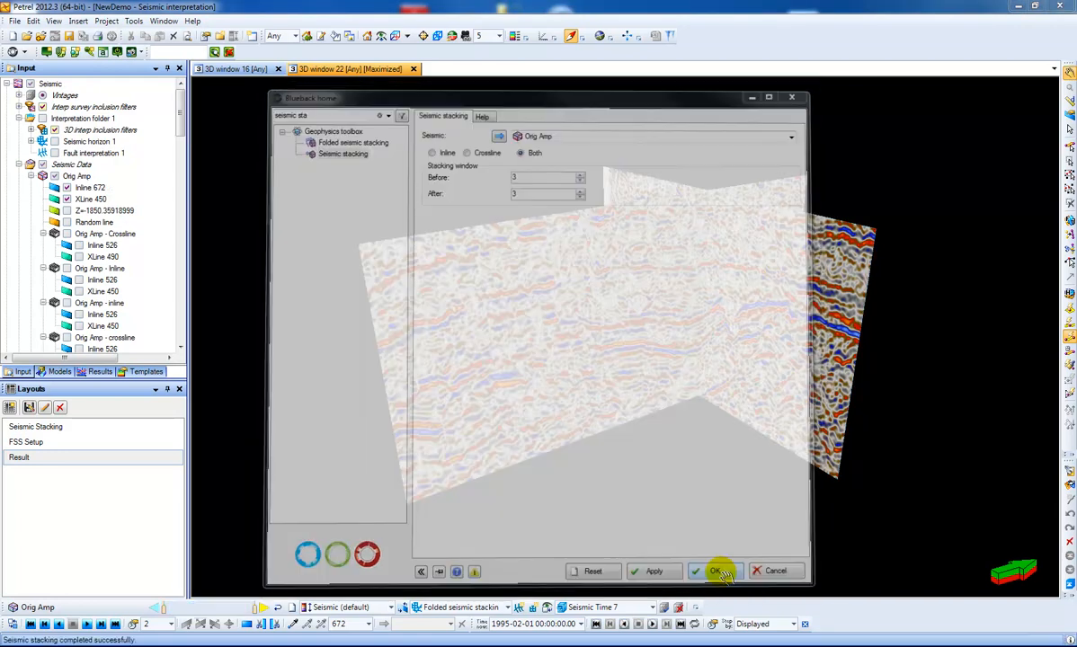
Step: Display Inline 526 of the stacked volume Orig Amp - crossline 1 alongside the original sections in the 3D window
left_click_drag(182, 117, 180, 151)
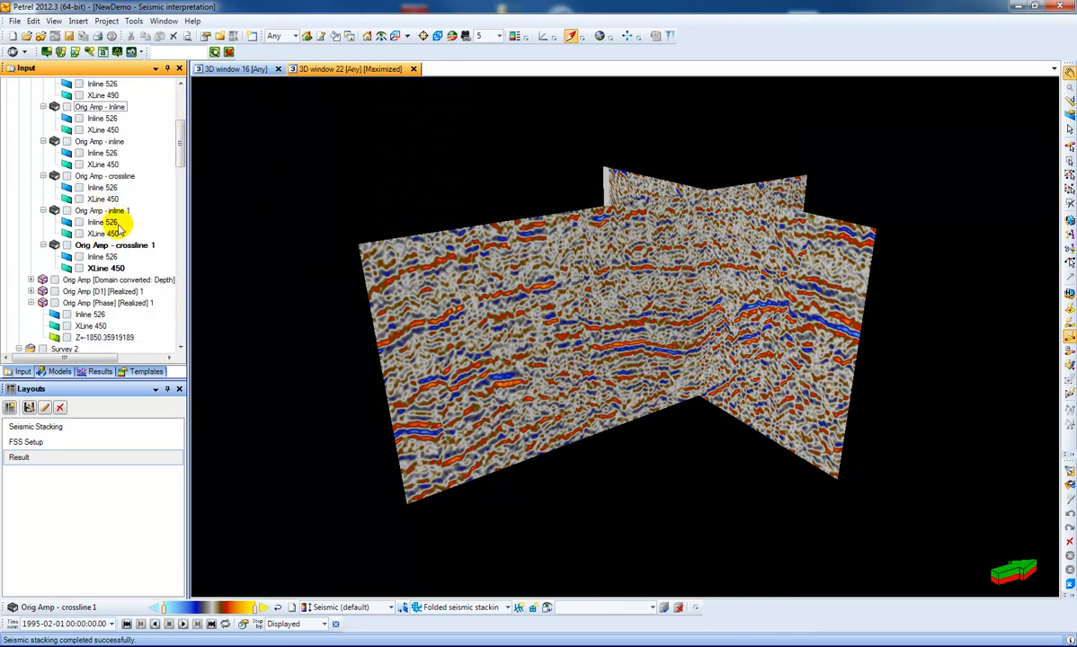
left_click(80, 256)
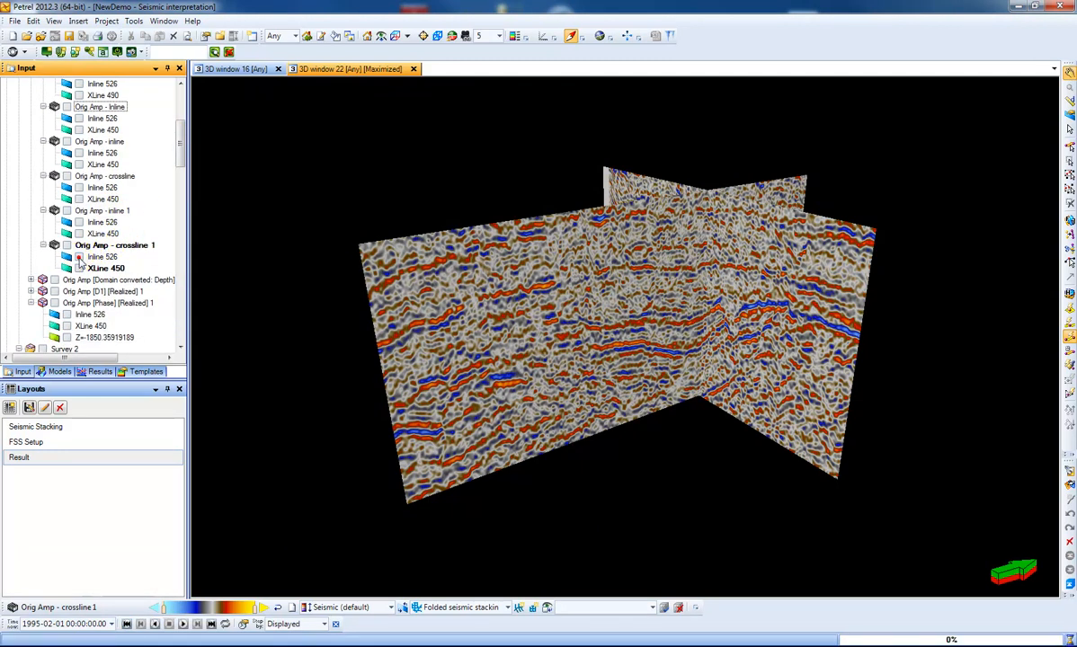
left_click(79, 221)
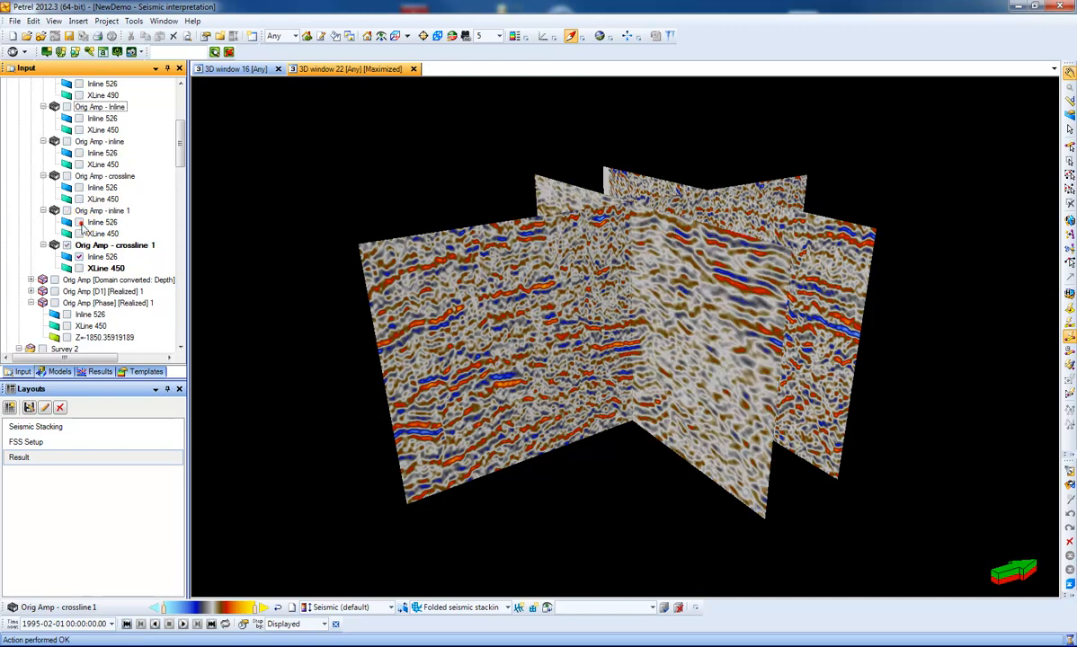
left_click_drag(692, 373, 681, 346)
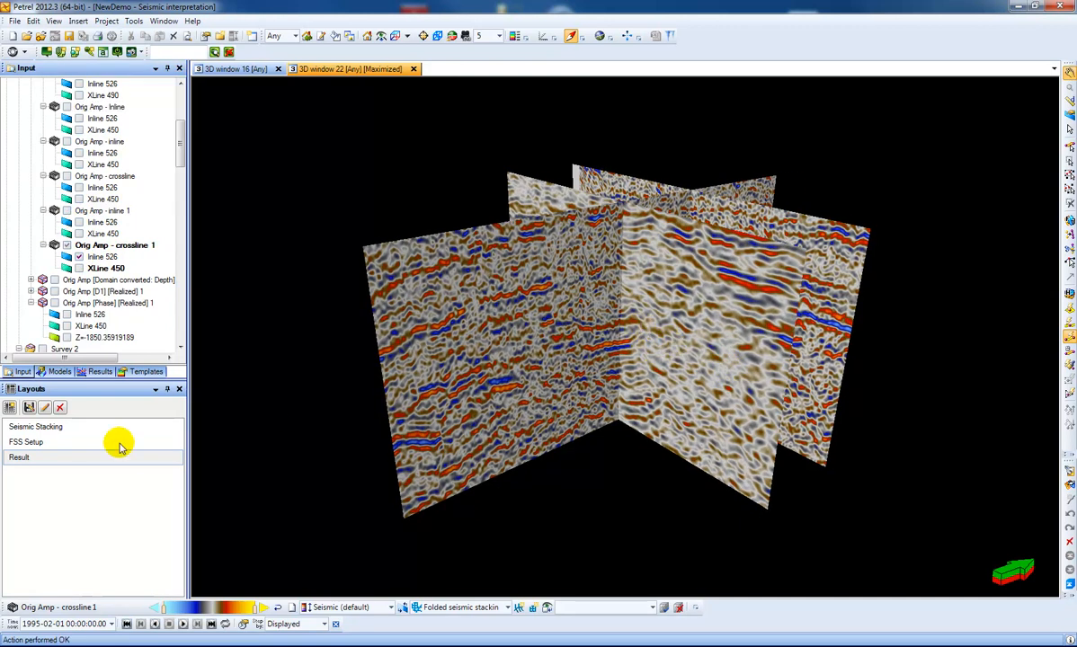
Step: Load the Seismic Stacking layout to compare the original and the stacked crossline sections side by side
left_click(51, 428)
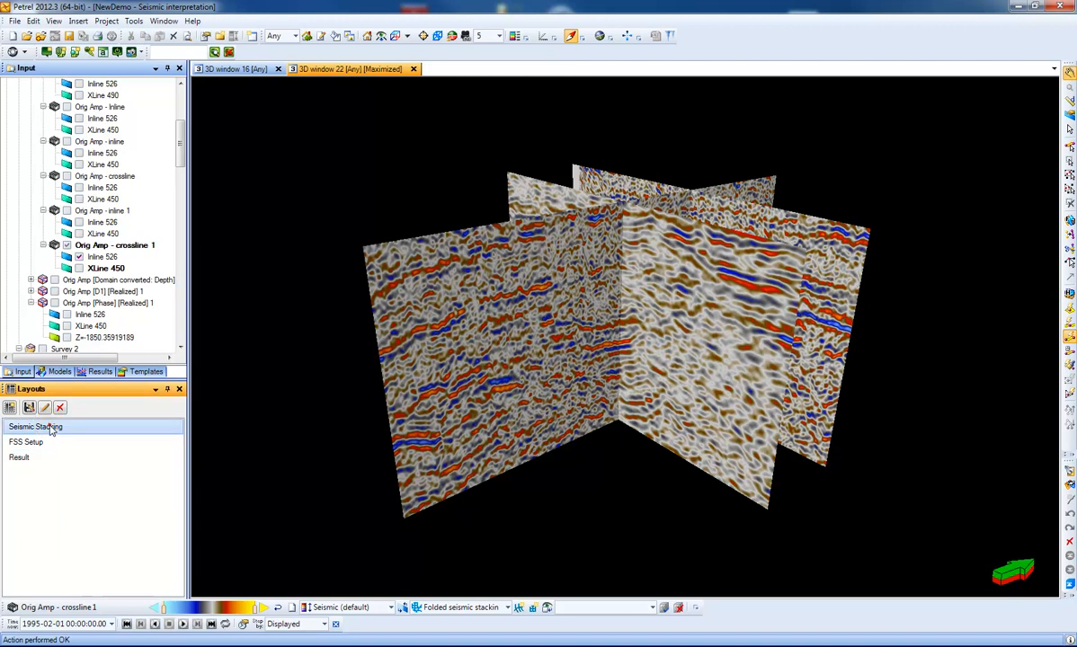
double_click(51, 428)
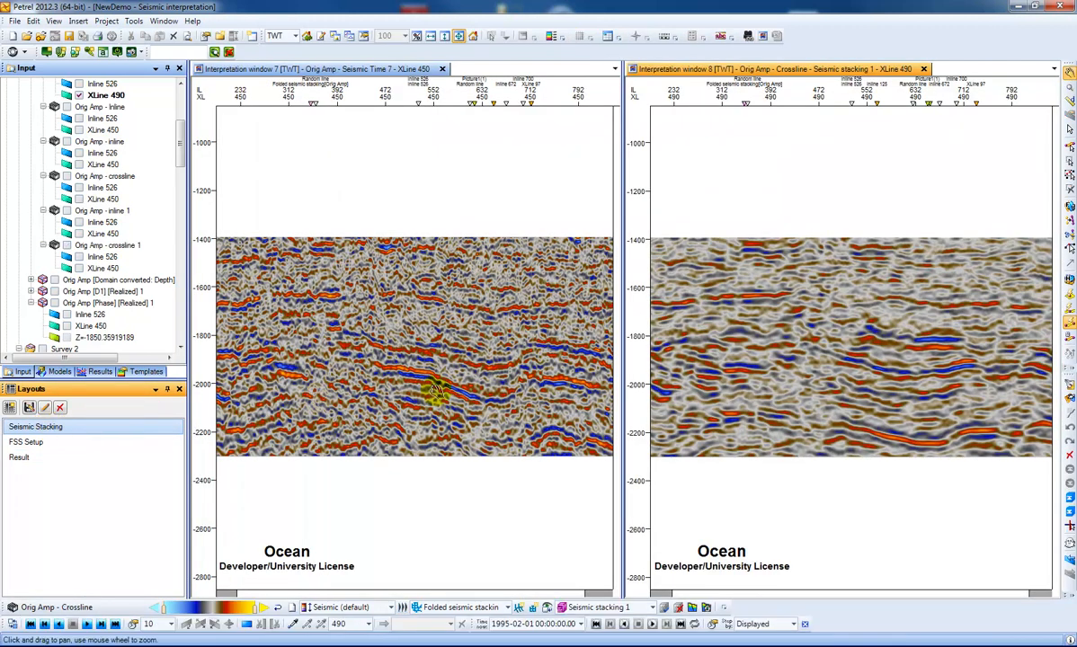
left_click(405, 69)
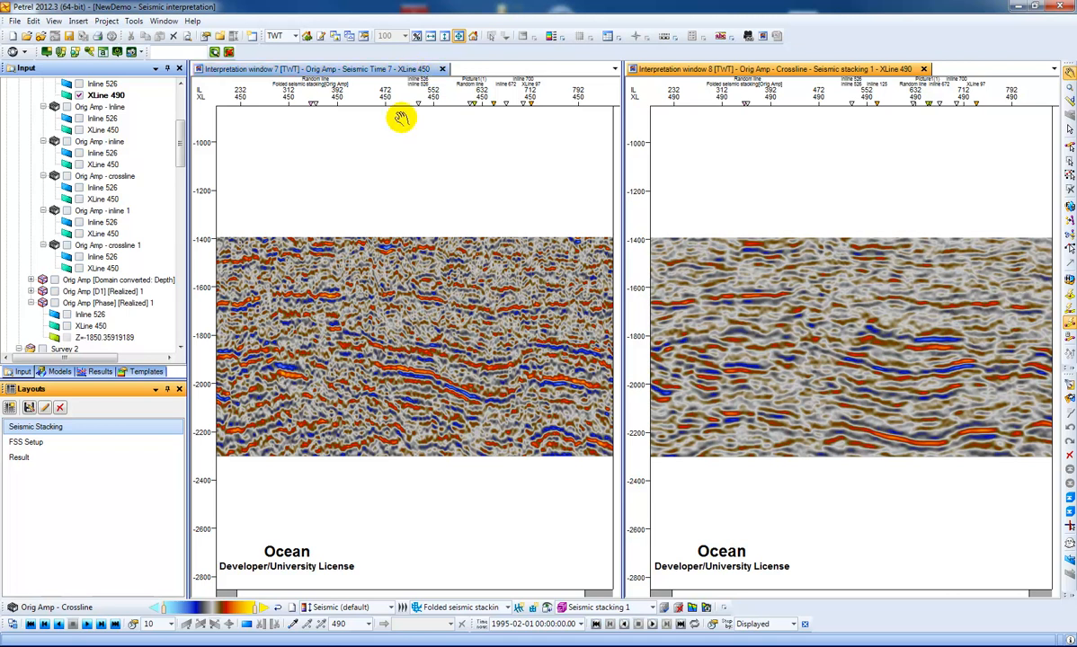
Step: Load the FSS Setup layout and examine the contoured surface inside the polygon together with the compass diagram
left_click(42, 445)
left_click(41, 444)
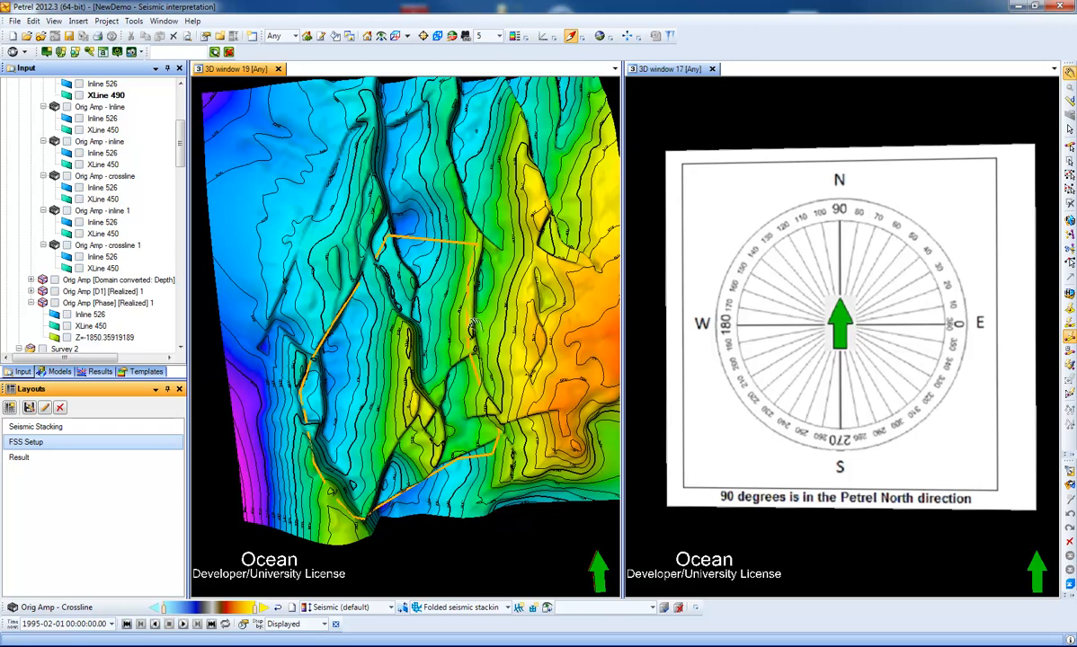
scroll(433, 373, "up", 6)
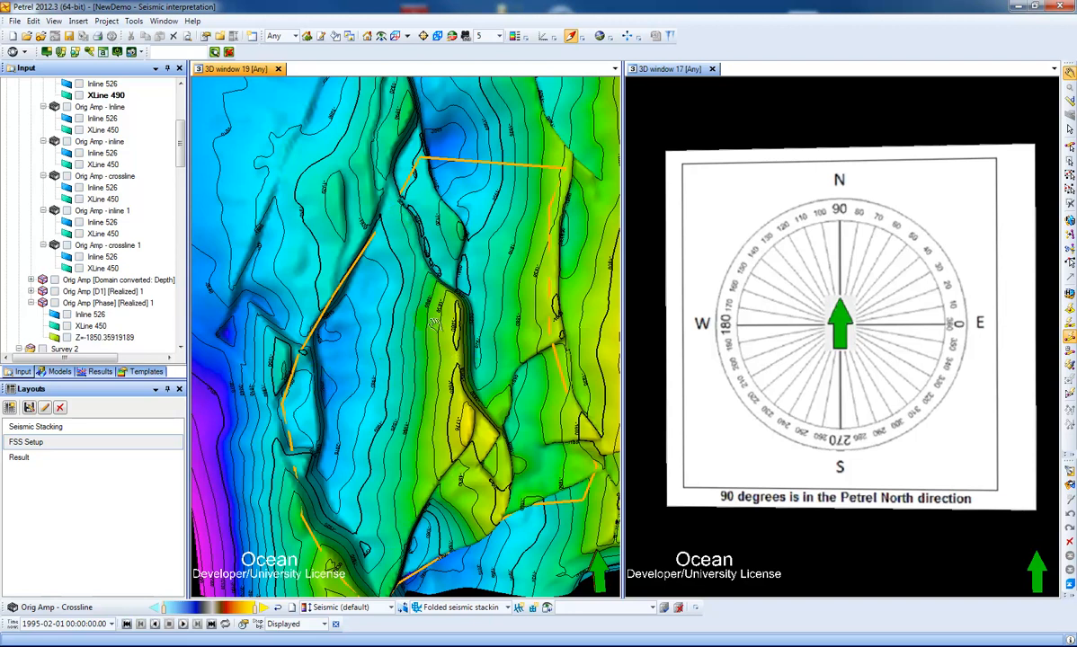
left_click(383, 429)
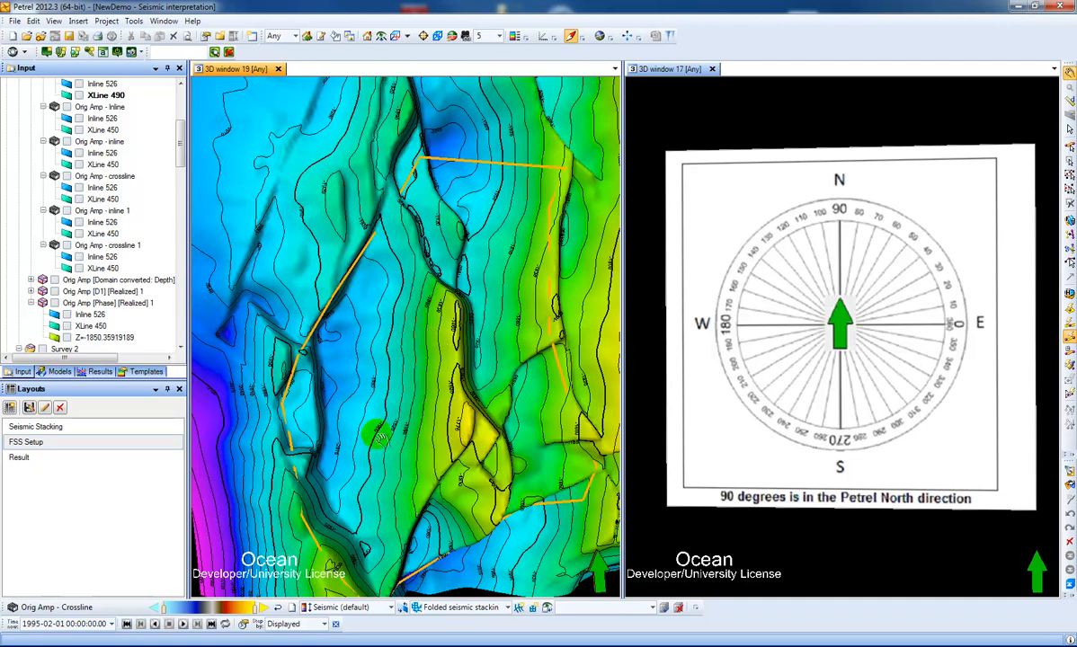
Step: Review the Folded seismic stacking tool's input, stacking range and output settings beside the map, and close it without running
left_click(13, 51)
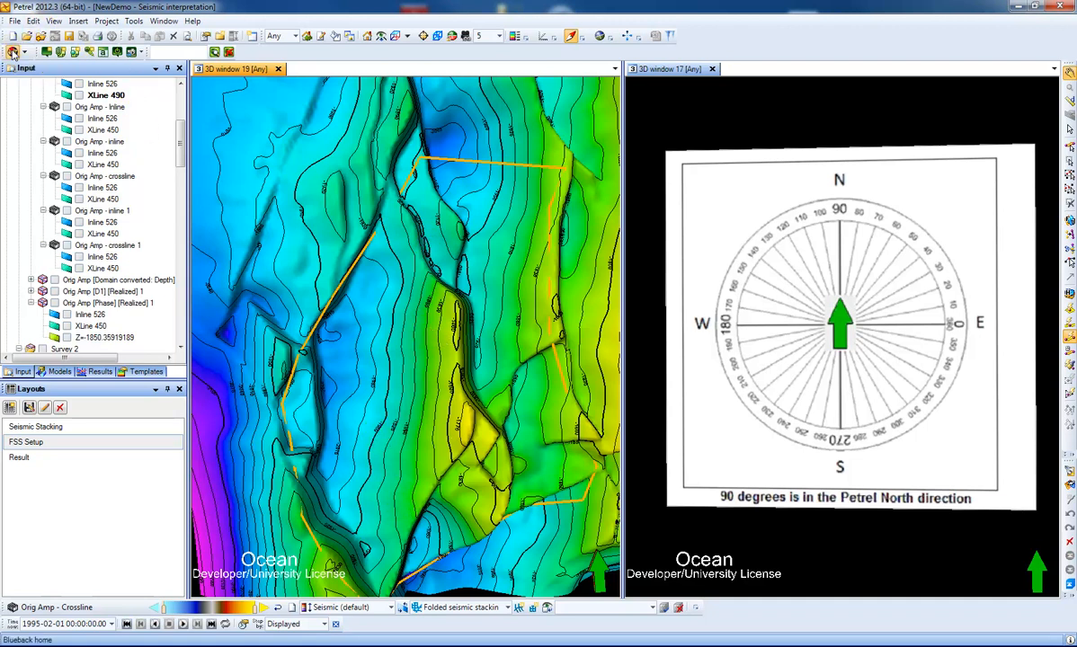
left_click_drag(381, 125, 515, 115)
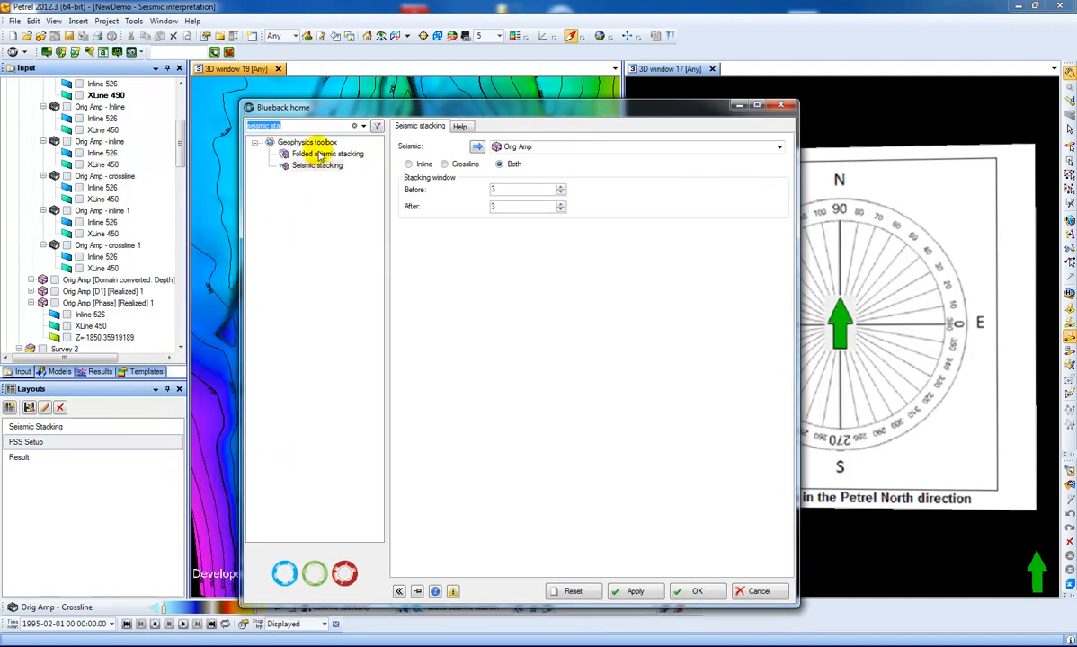
left_click(324, 154)
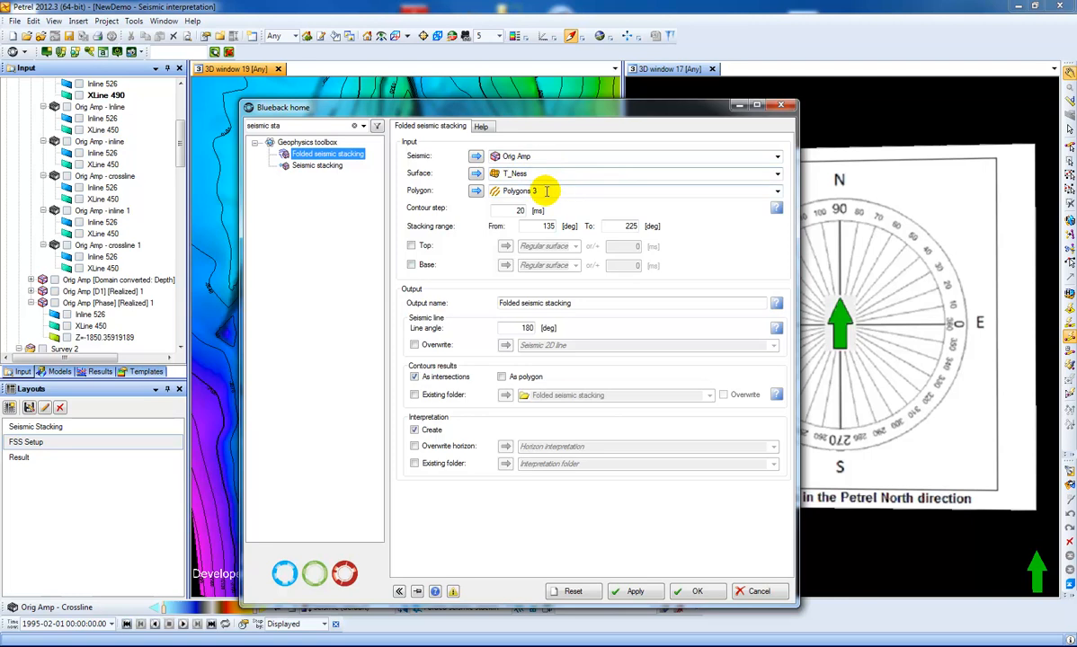
left_click_drag(397, 107, 614, 68)
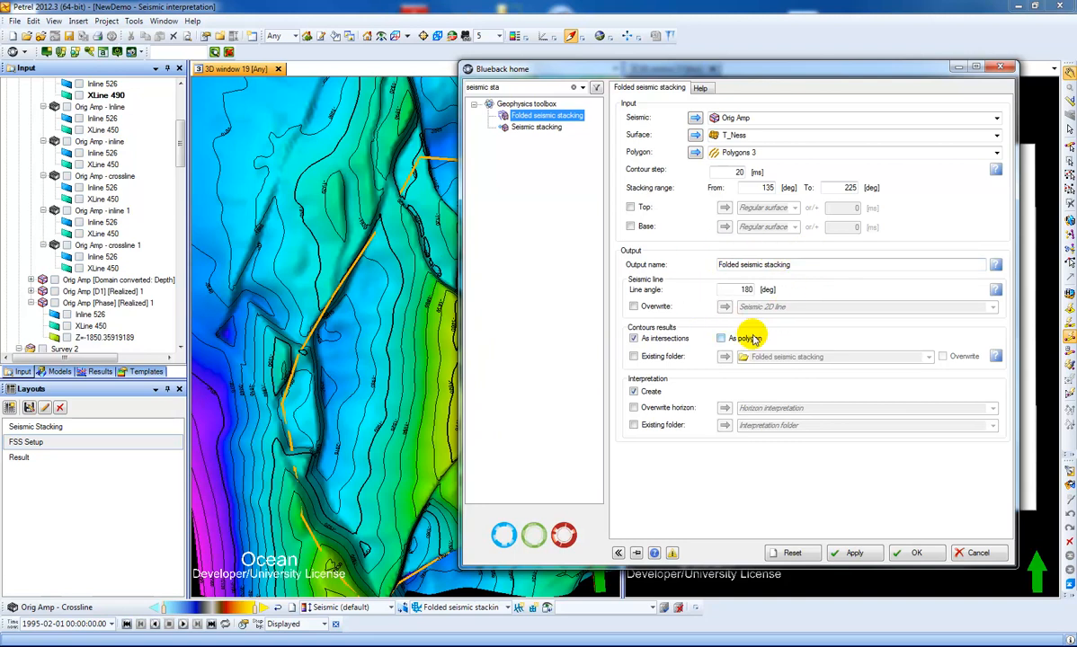
left_click(975, 554)
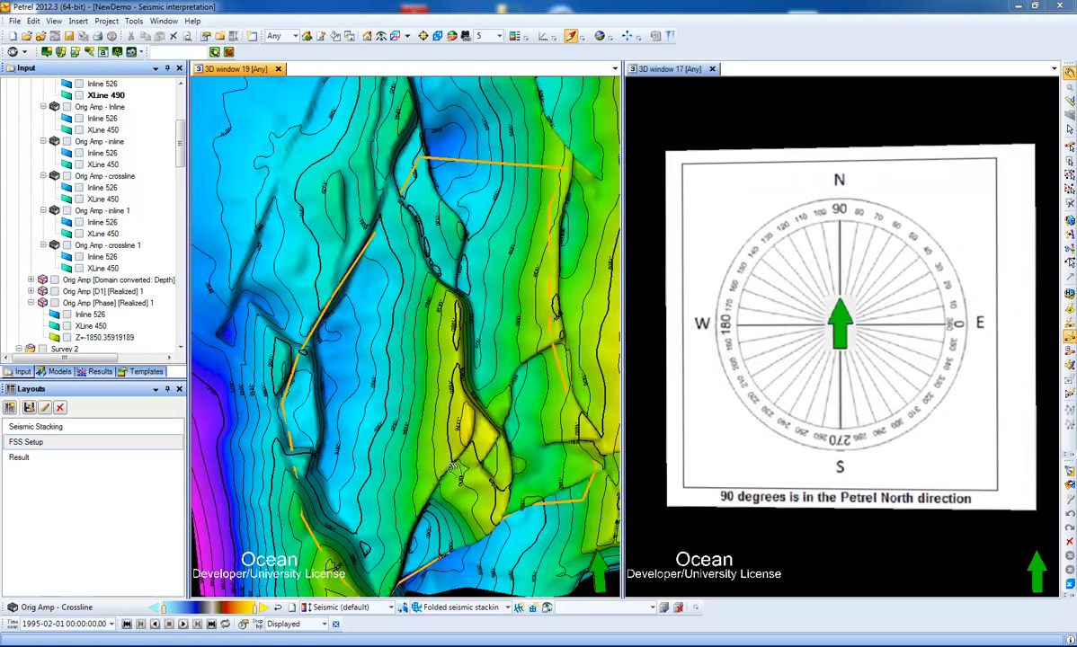
Step: Load the Result layout and inspect the folded stacking contour lines in 3D window 16
left_click(47, 459)
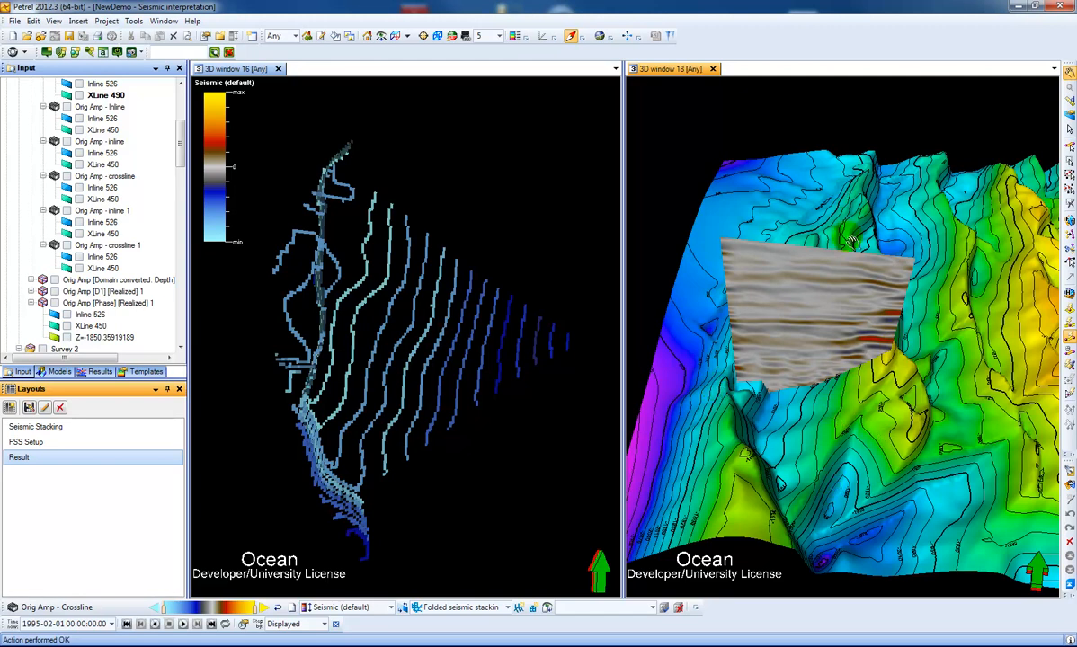
left_click_drag(410, 200, 381, 202)
left_click_drag(370, 351, 386, 286)
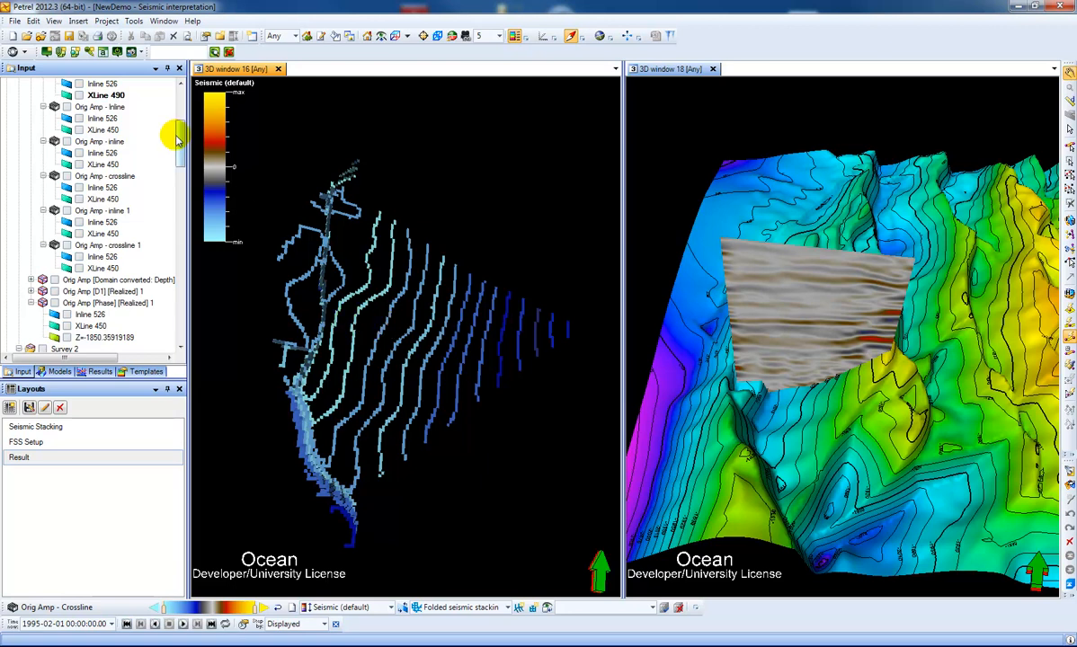
Step: Show the folded stacking contours coloured by the Seismic Data average amplitude and amplitude attributes, and inspect both 3D views
left_click_drag(176, 136, 180, 225)
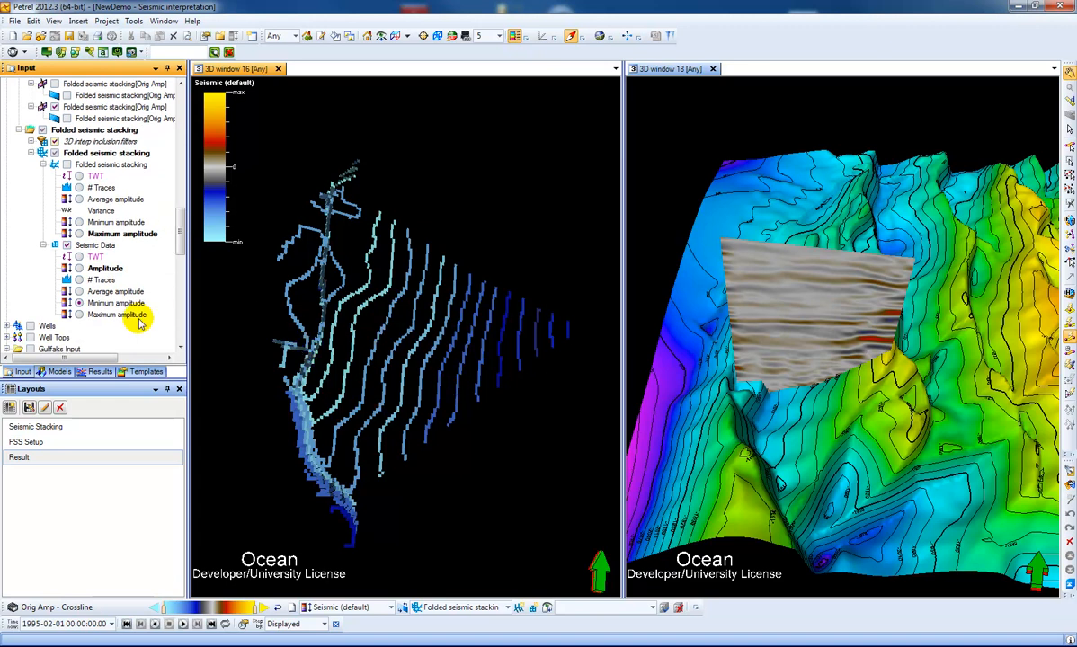
left_click(79, 292)
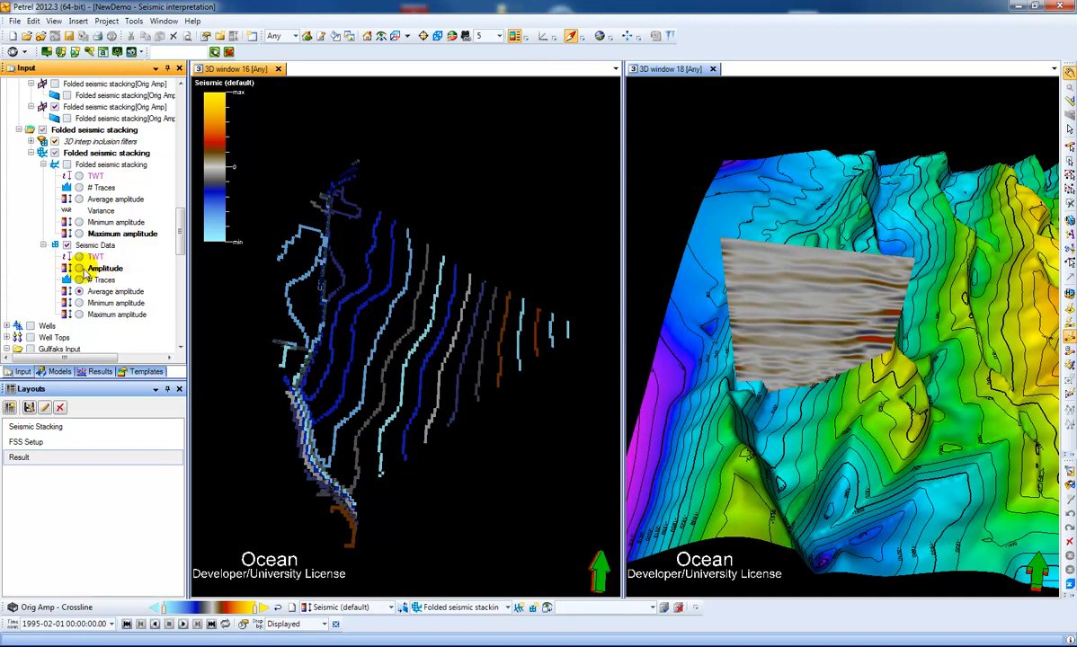
left_click(80, 268)
left_click_drag(447, 352, 416, 376)
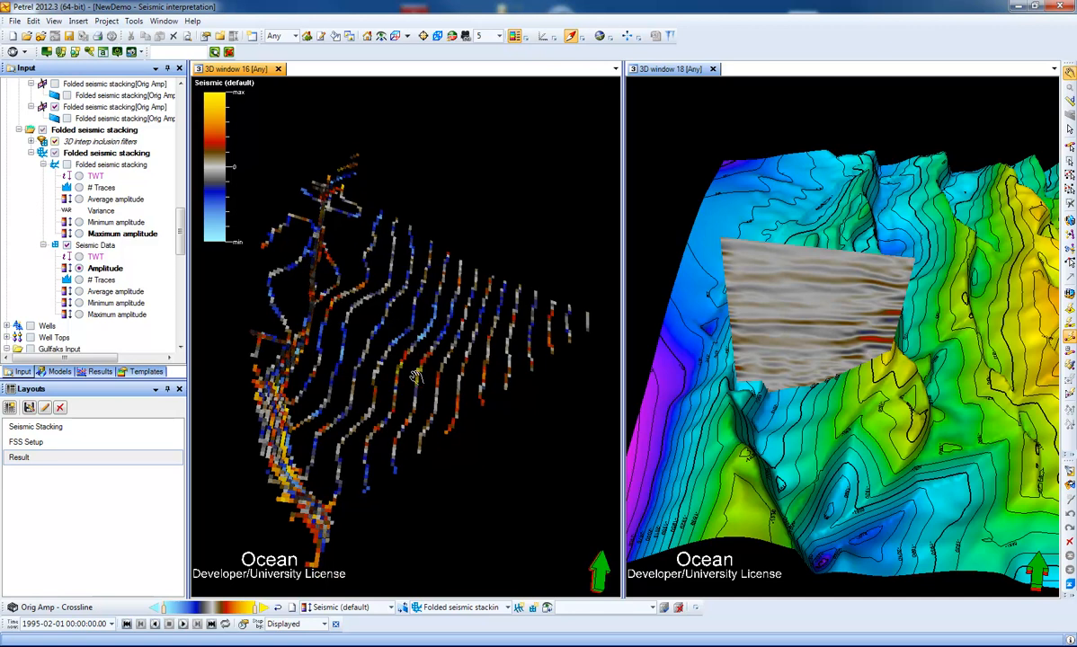
left_click_drag(841, 452, 904, 470)
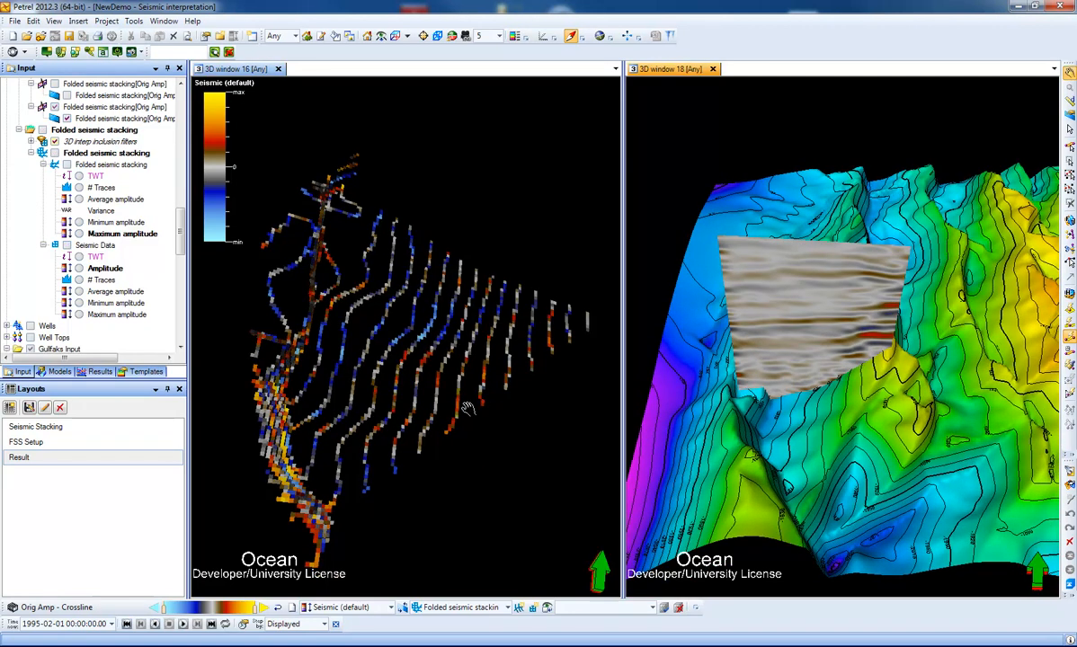